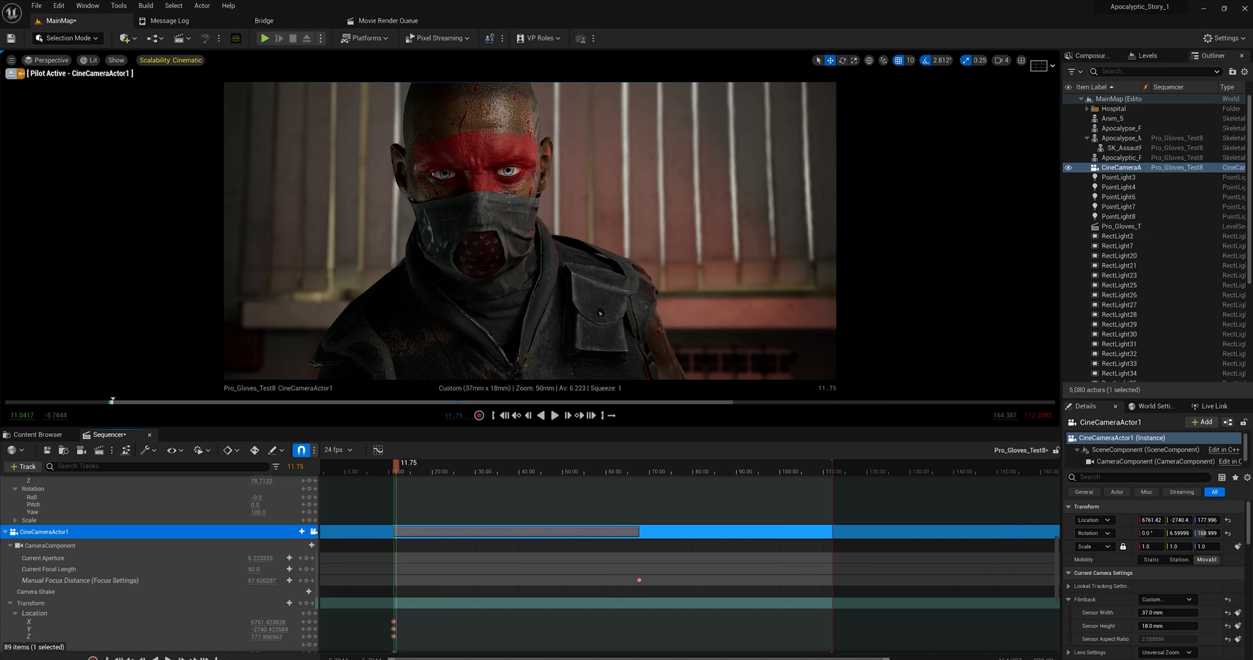
Play and stop the sequence to preview the shot, then return the playhead to about 13.08.
key("space")
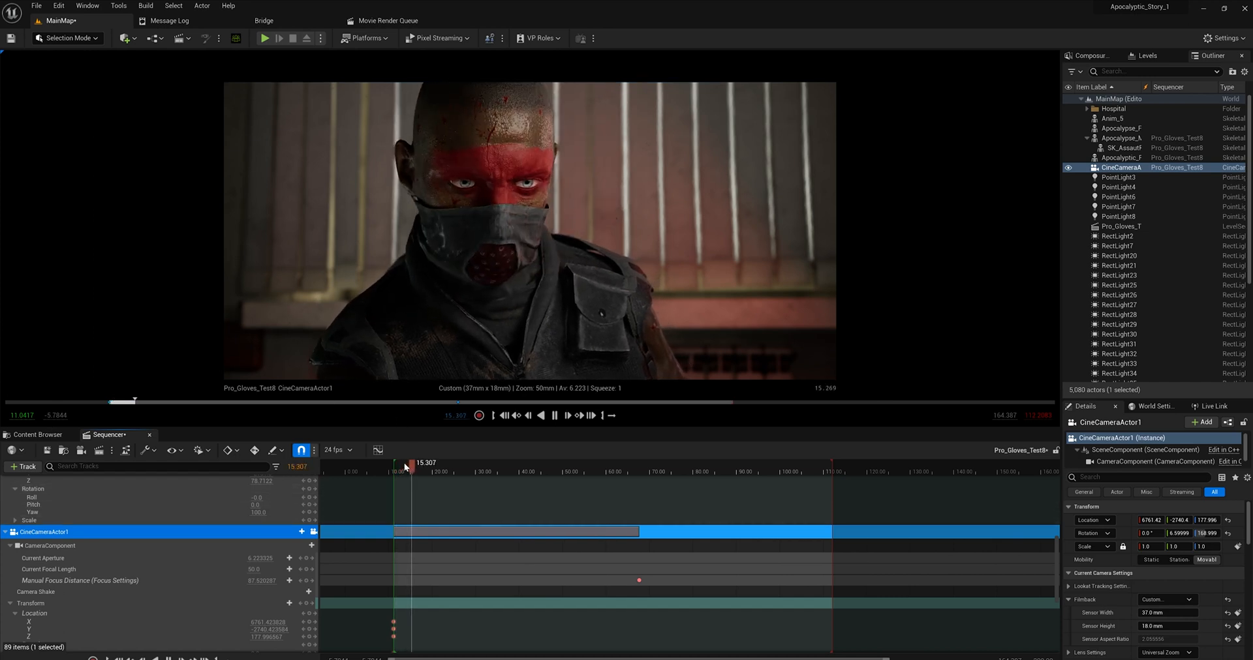
key("space")
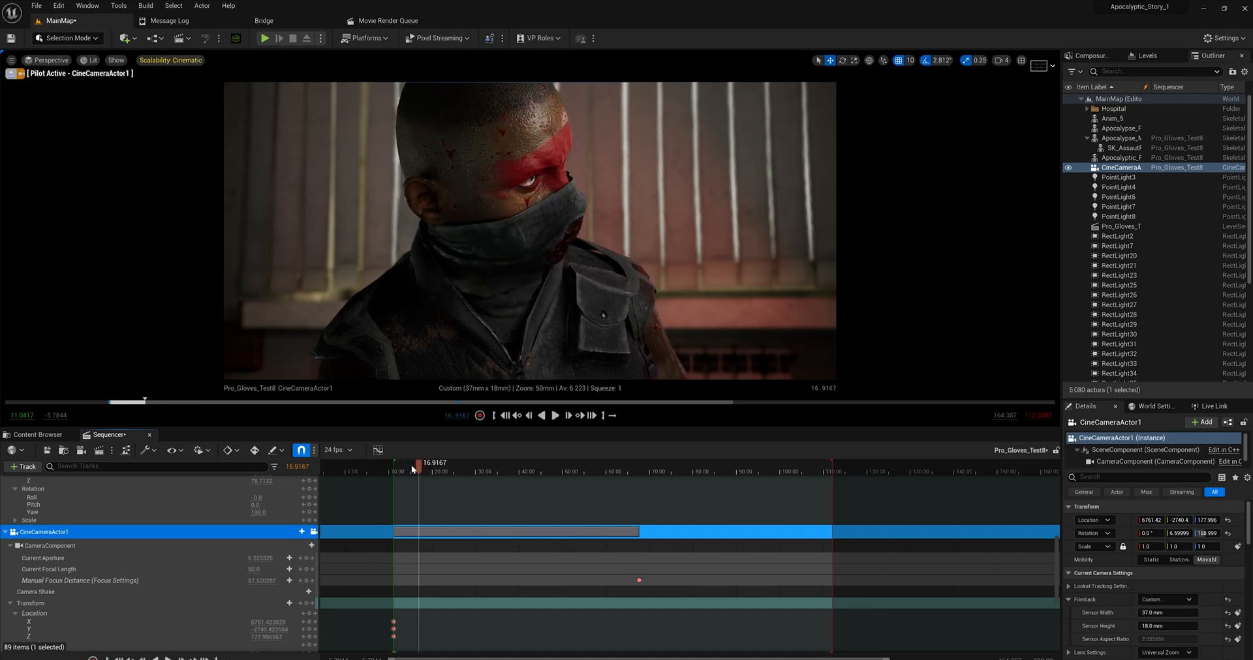
left_click_drag(411, 465, 402, 465)
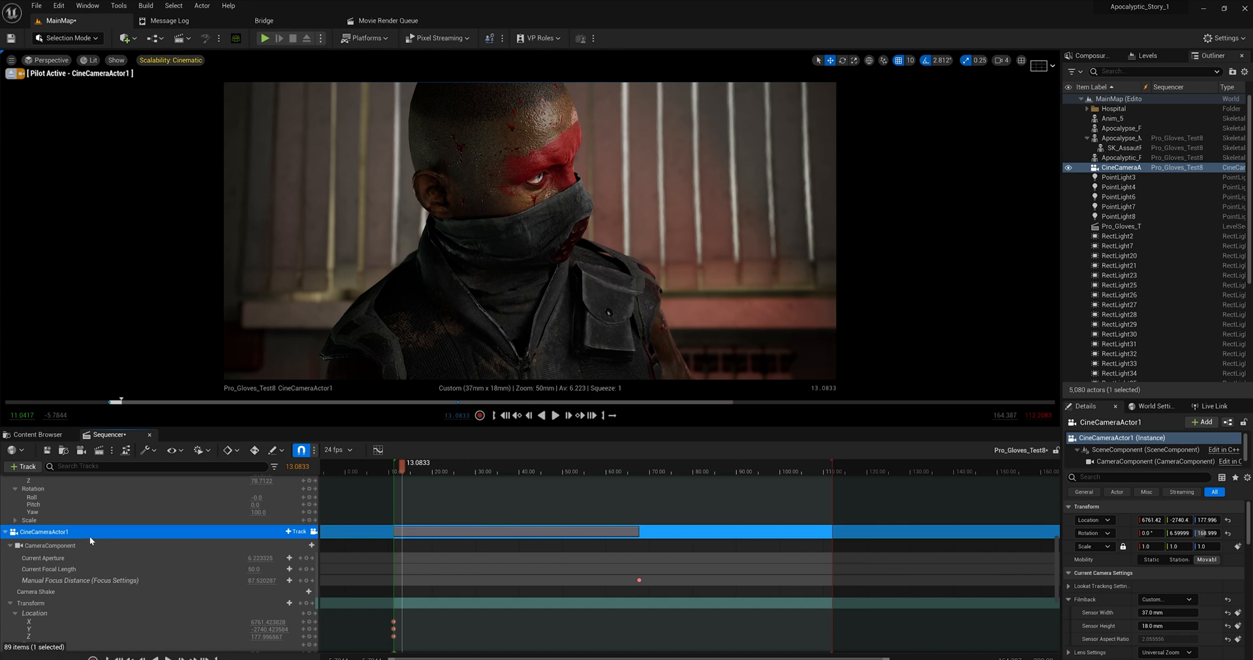
Bring up CineCameraActor1's addable tracks including Camera Shake, then show the project's Content assets.
left_click(127, 37)
mouse_move(155, 162)
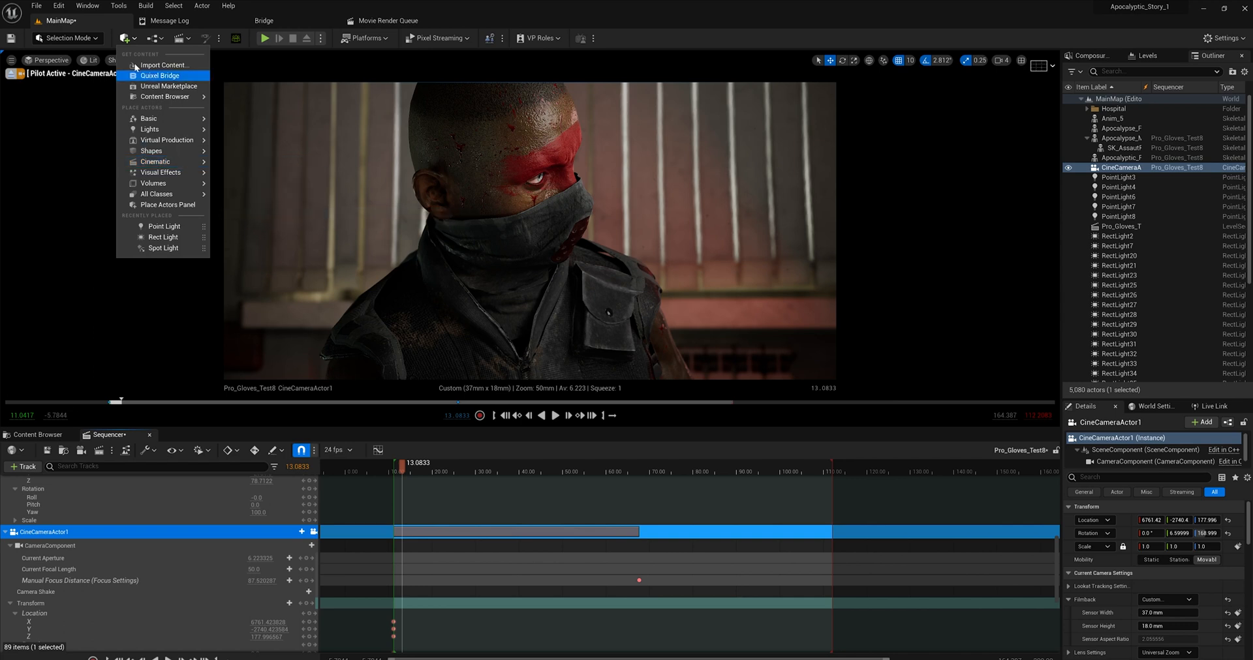
left_click(127, 39)
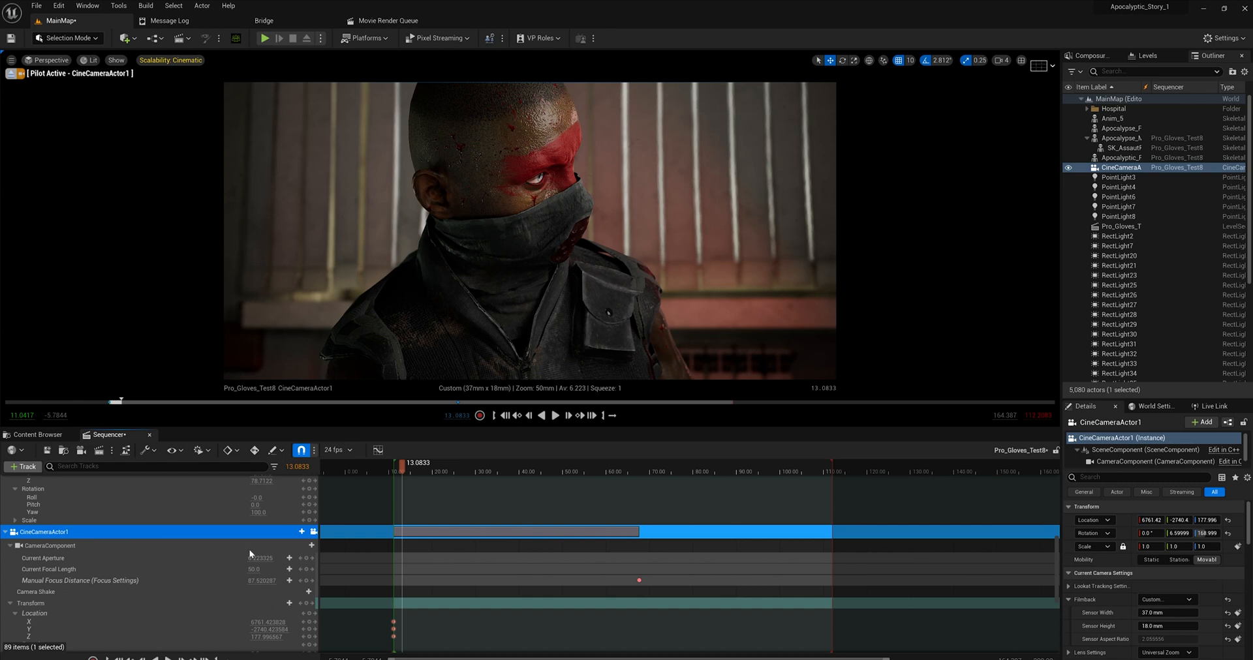
left_click(294, 533)
mouse_move(317, 443)
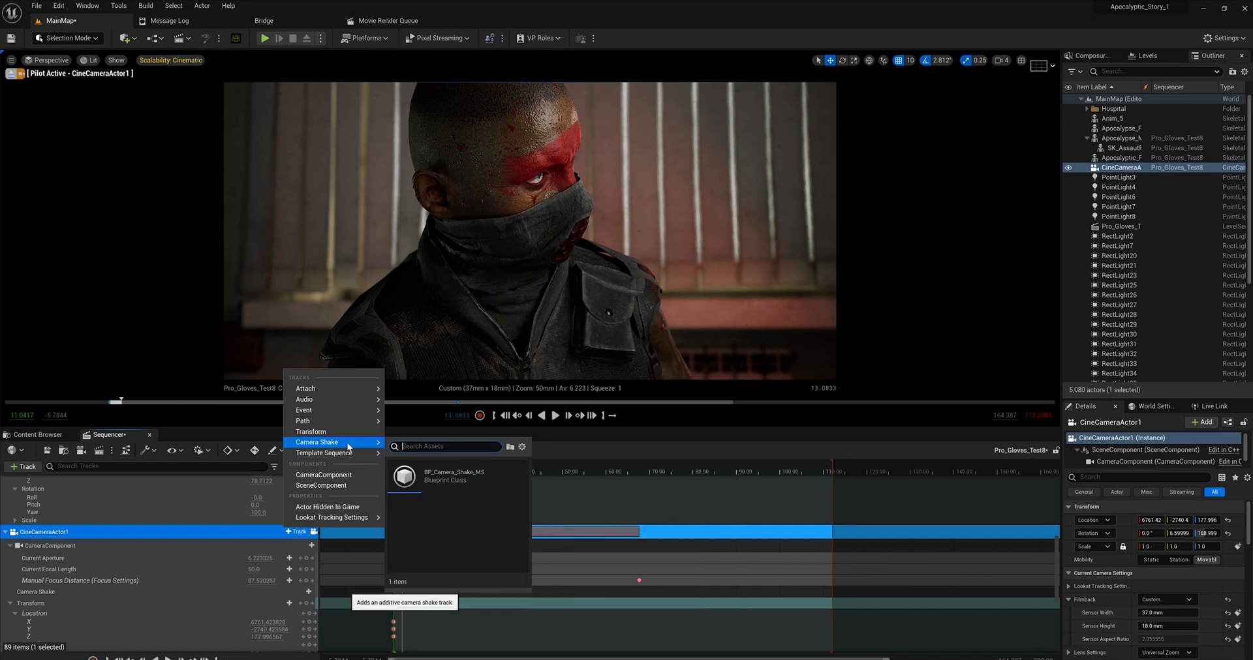
left_click(41, 435)
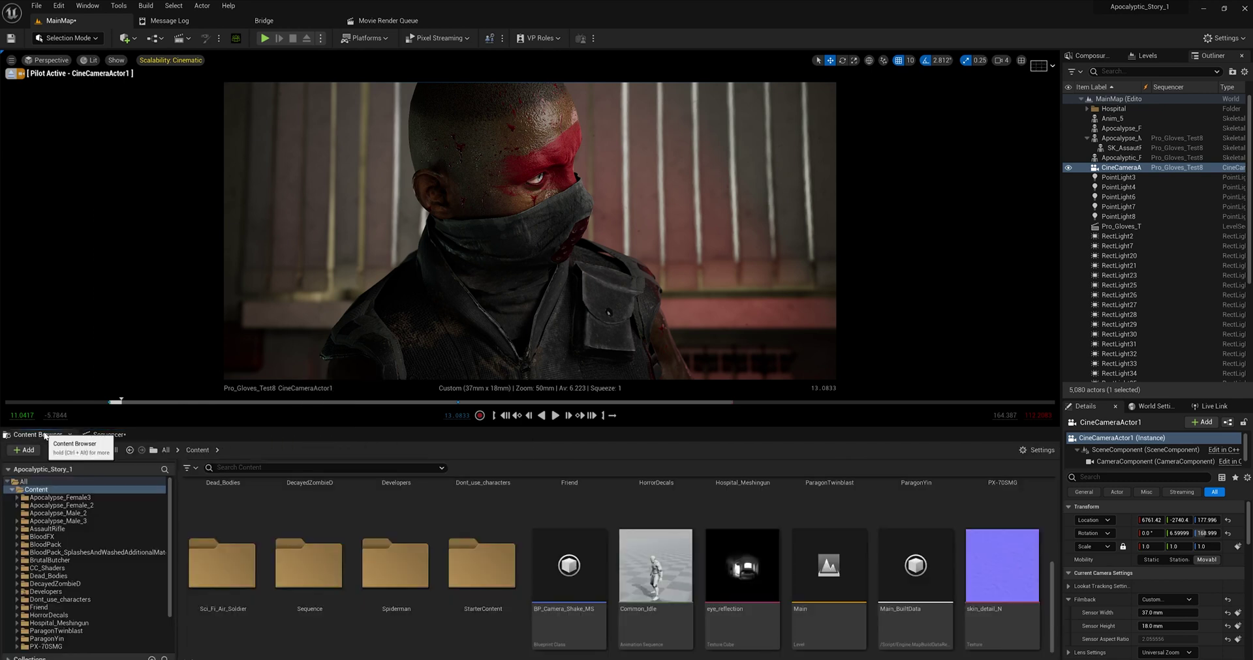
Create a Blueprint class from DefaultCameraShakeBase named BP_Camera_Shake_CU and open it for editing.
right_click(530, 535)
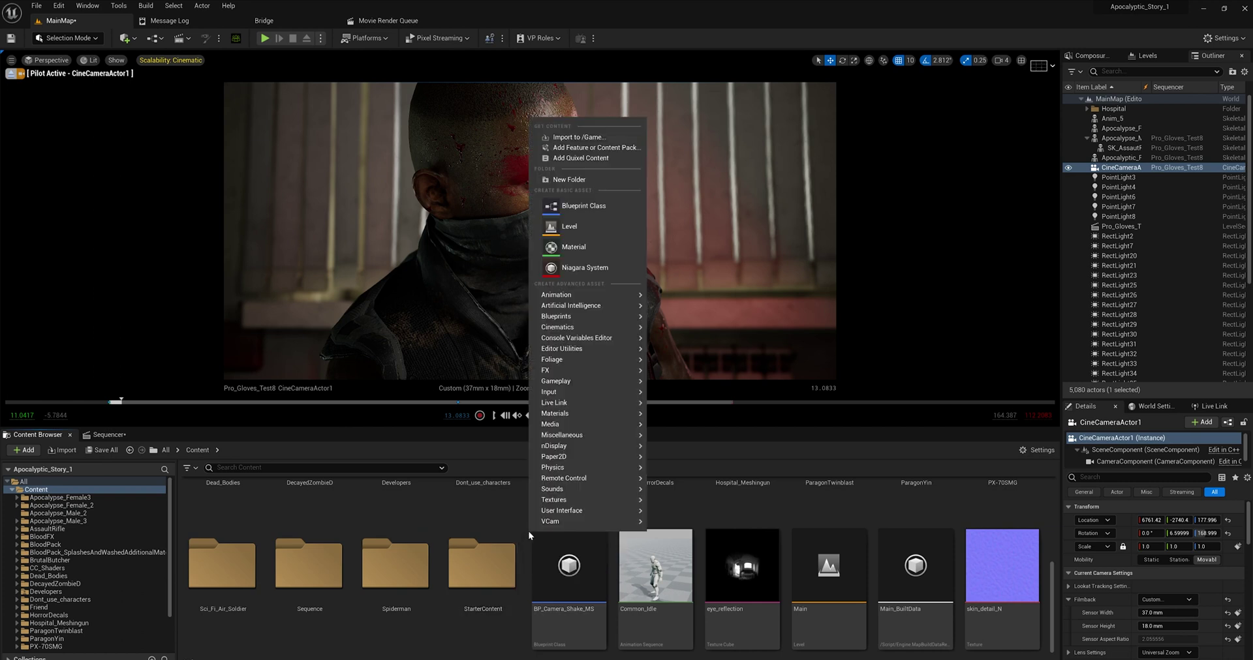
left_click(595, 206)
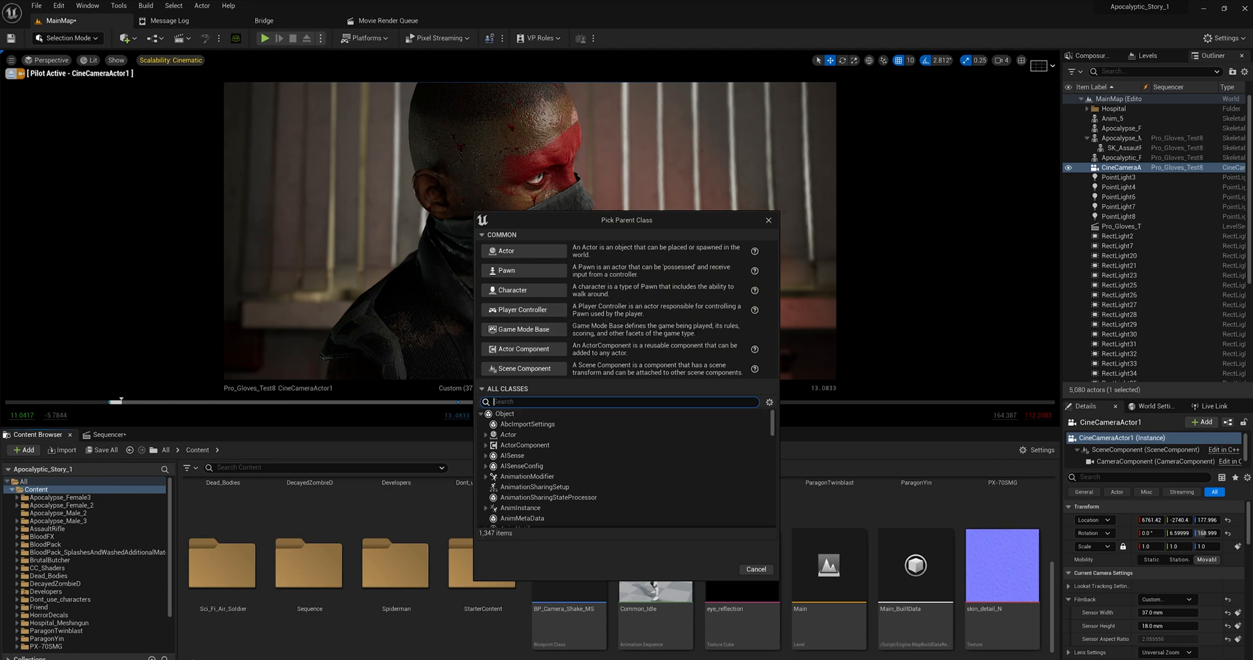
type("shake")
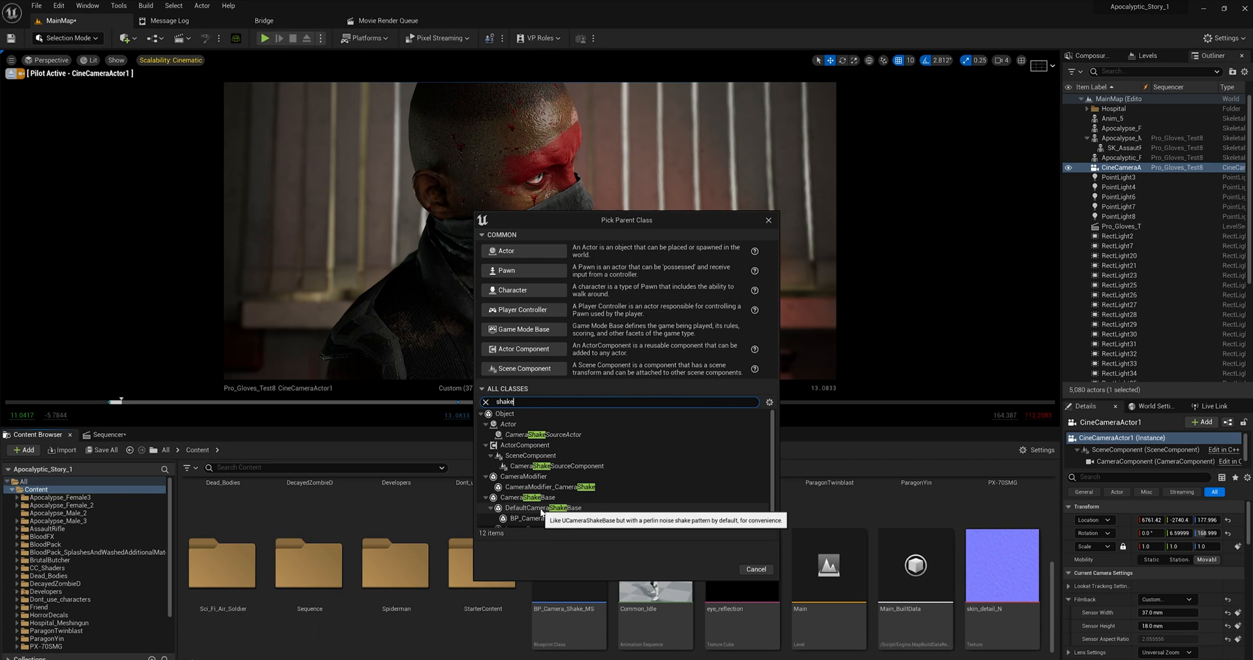
left_click(541, 510)
left_click(722, 570)
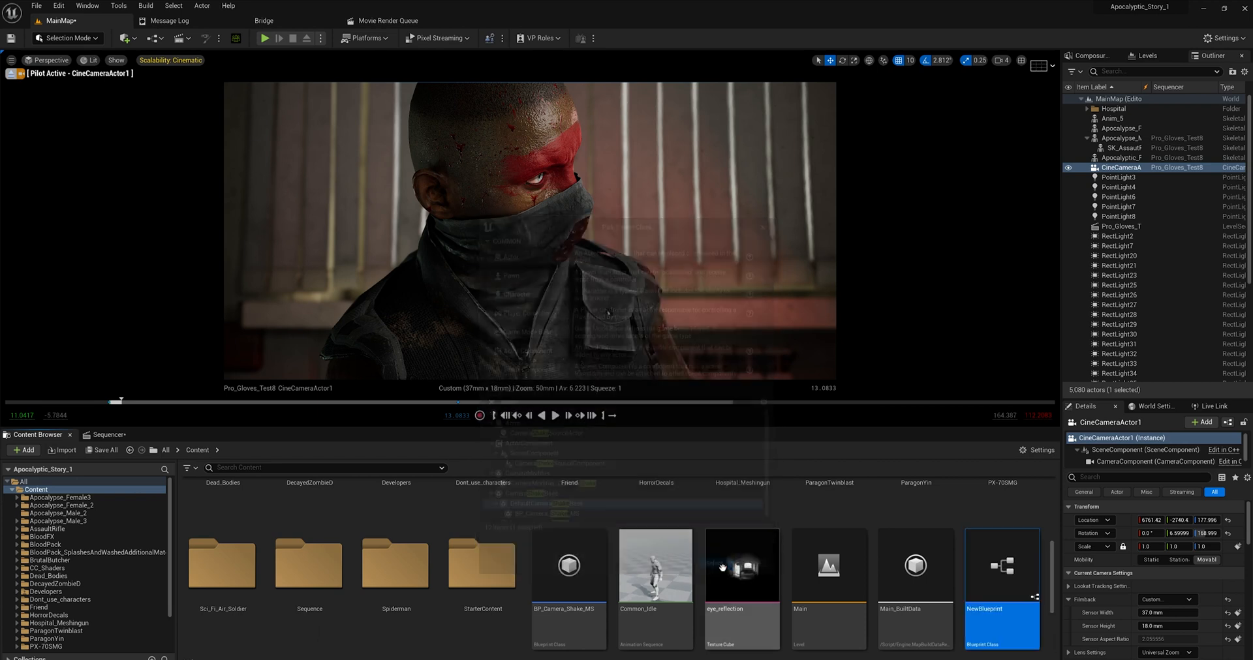
type("BP_Camera_Shake_CU")
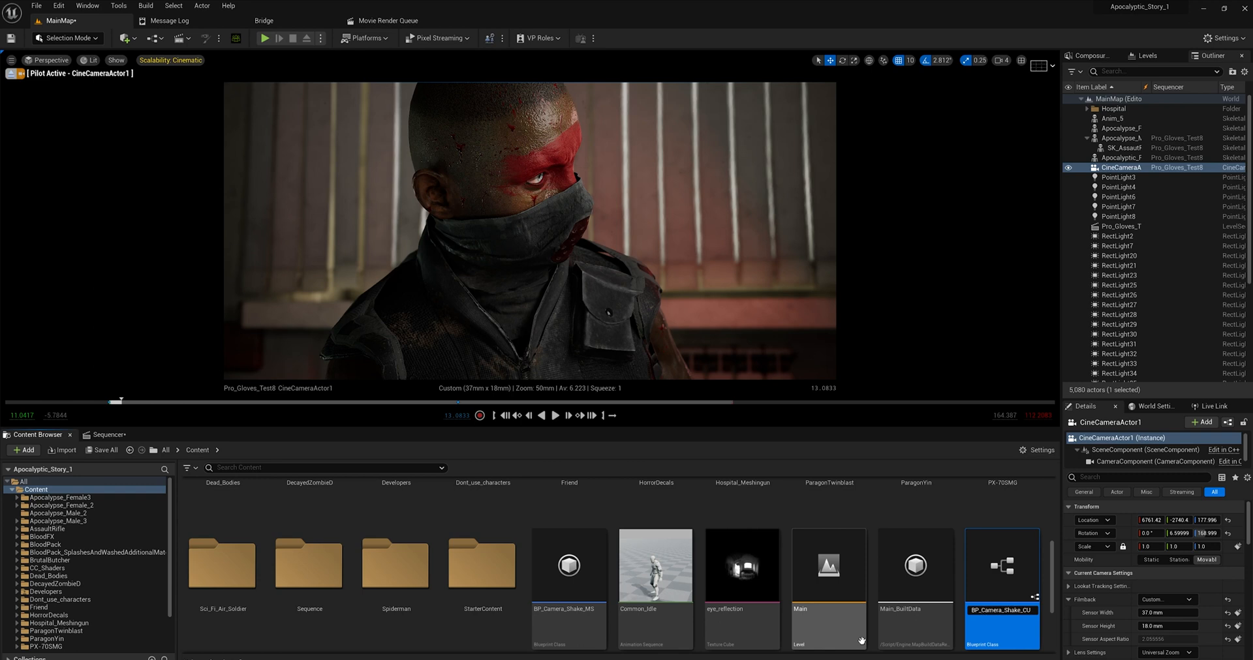
key("Return")
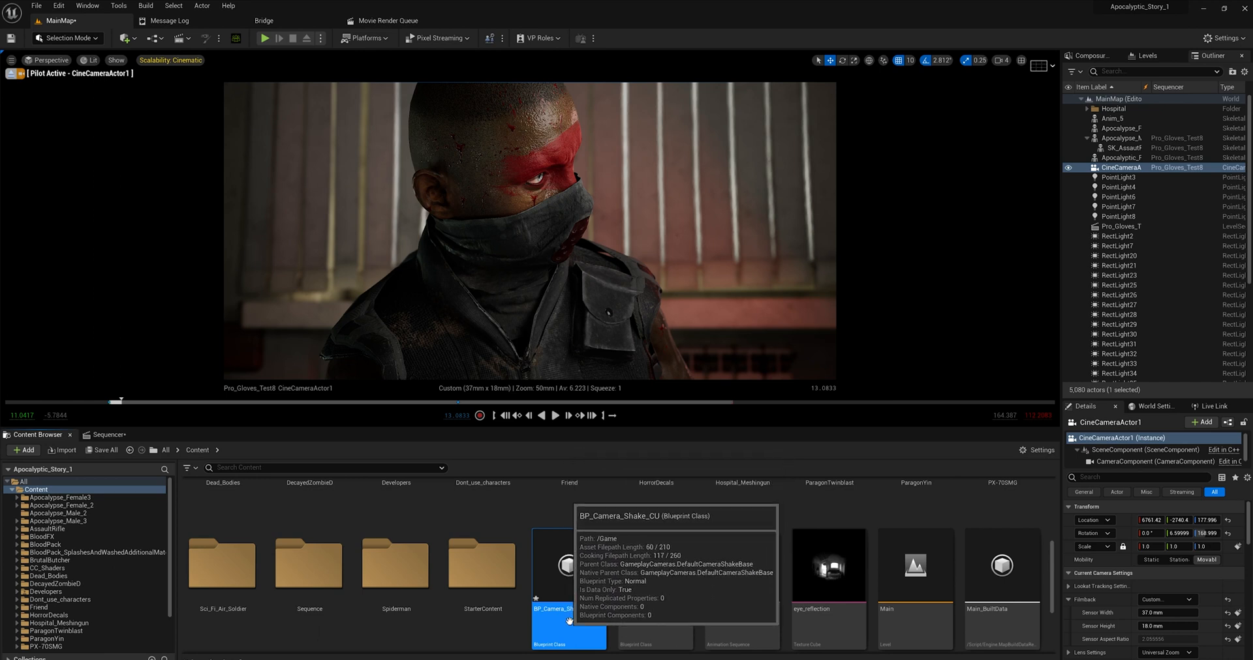
double_click(565, 566)
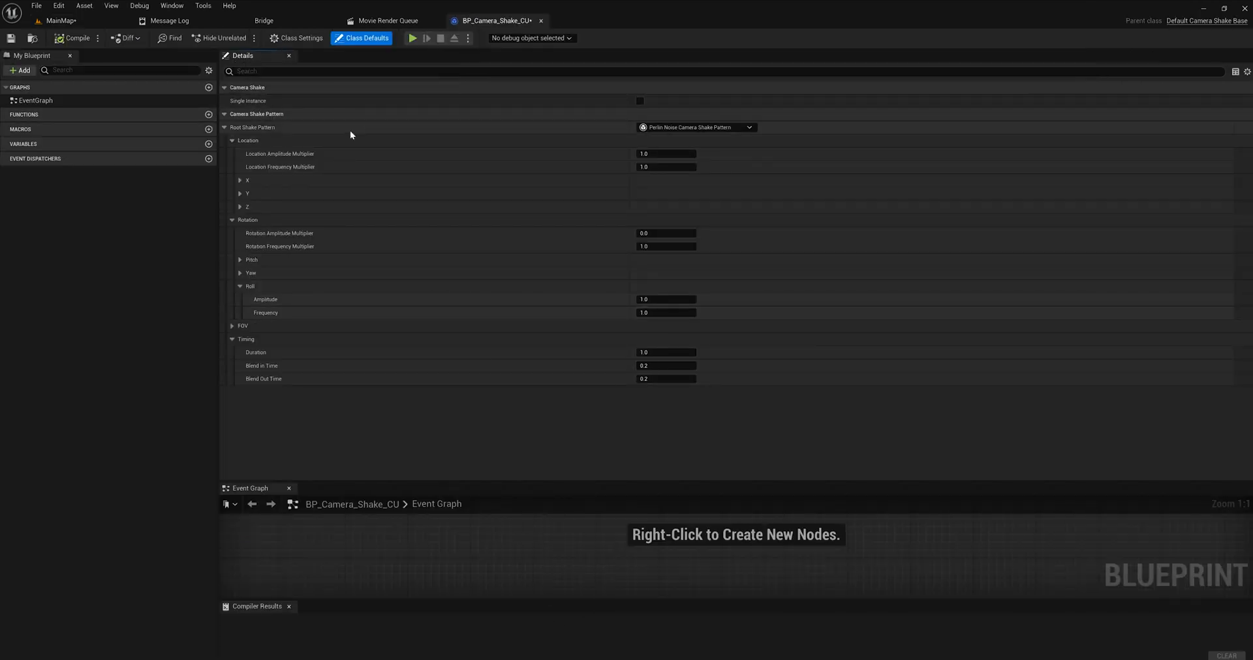
Set BP_Camera_Shake_CU's Timing Duration to 200.0 in Class Defaults.
left_click(225, 125)
left_click(225, 127)
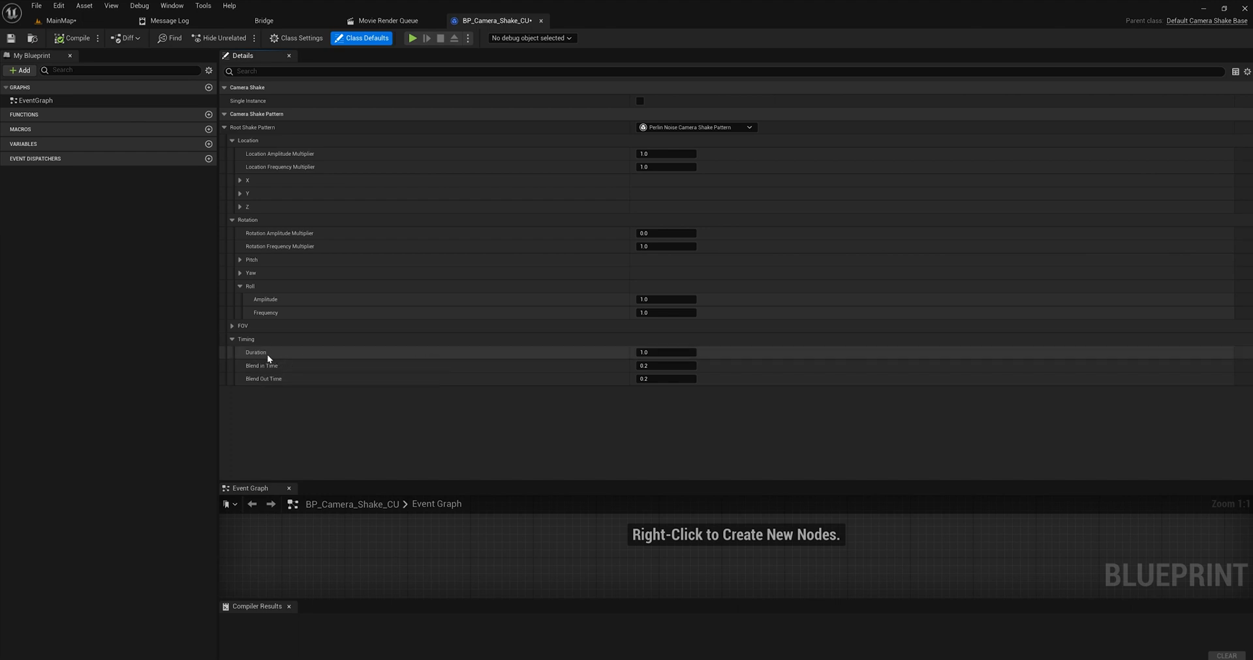
left_click(642, 353)
type("200")
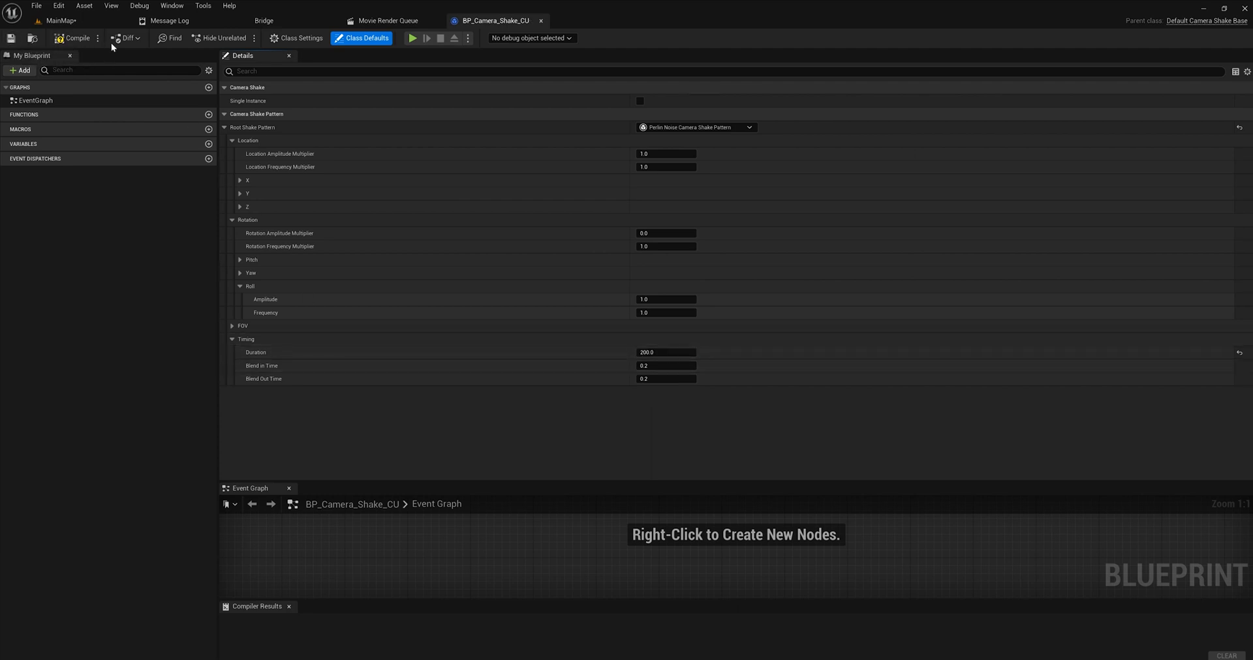
Back in the MainMap Sequencer, add BP_Camera_Shake_CU as a Camera Shake section on CineCameraActor1.
left_click(84, 24)
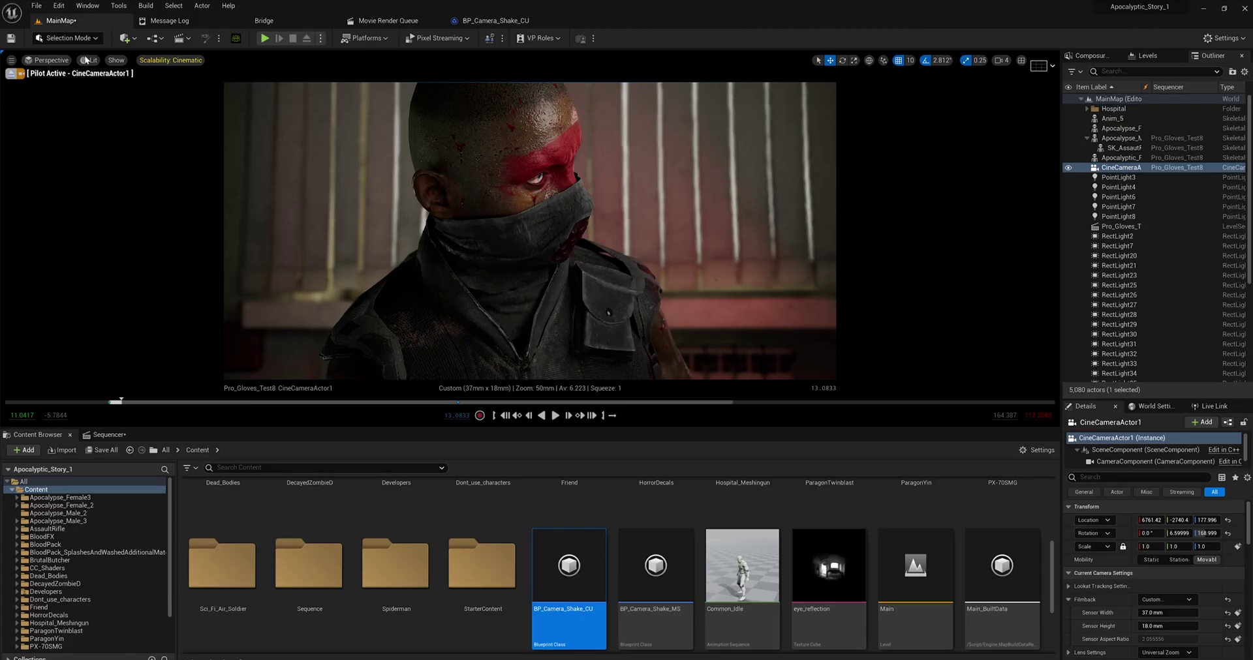
left_click(106, 435)
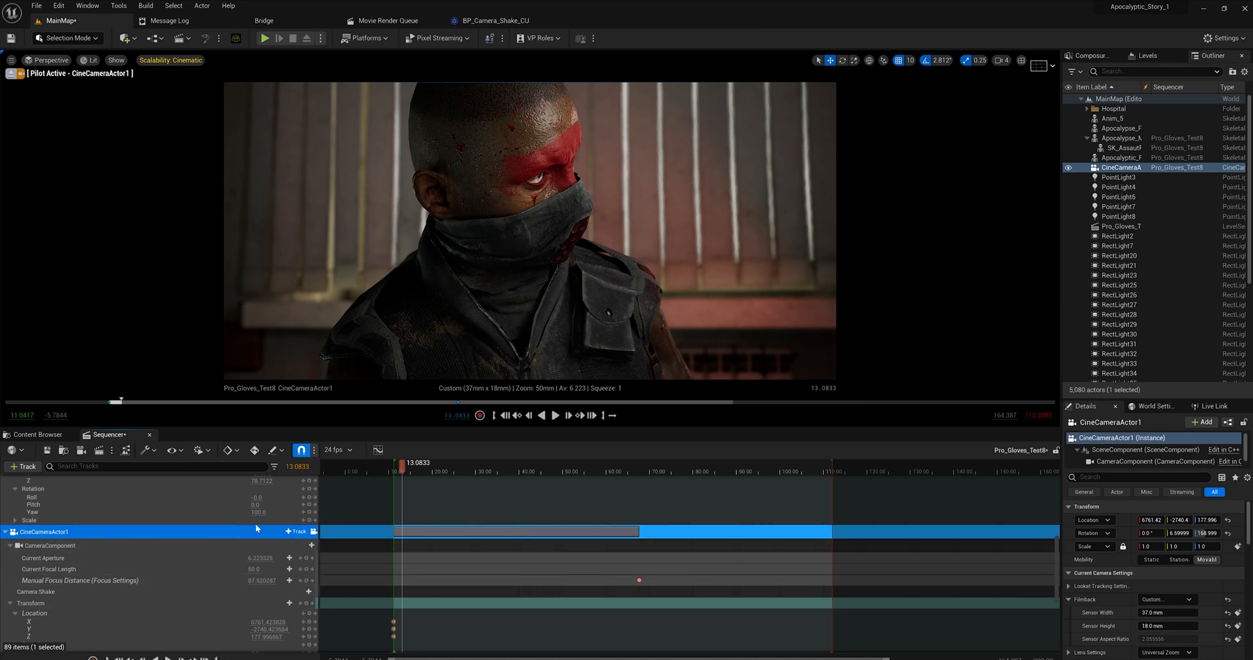
left_click(296, 532)
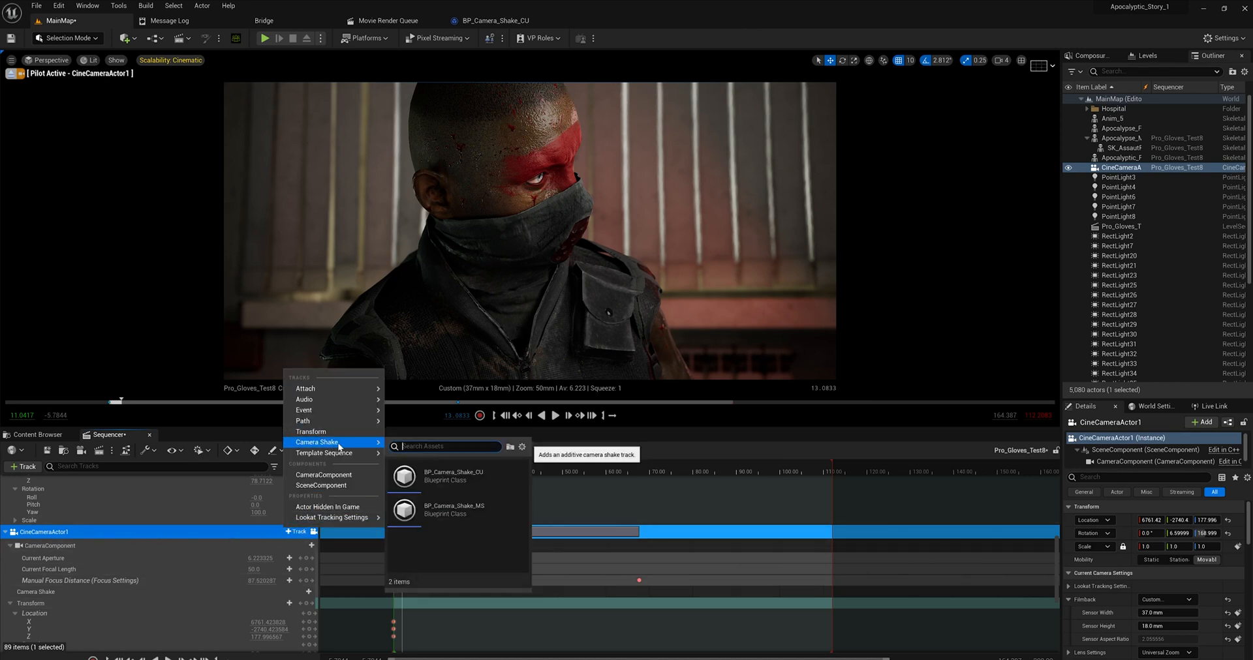
left_click(437, 481)
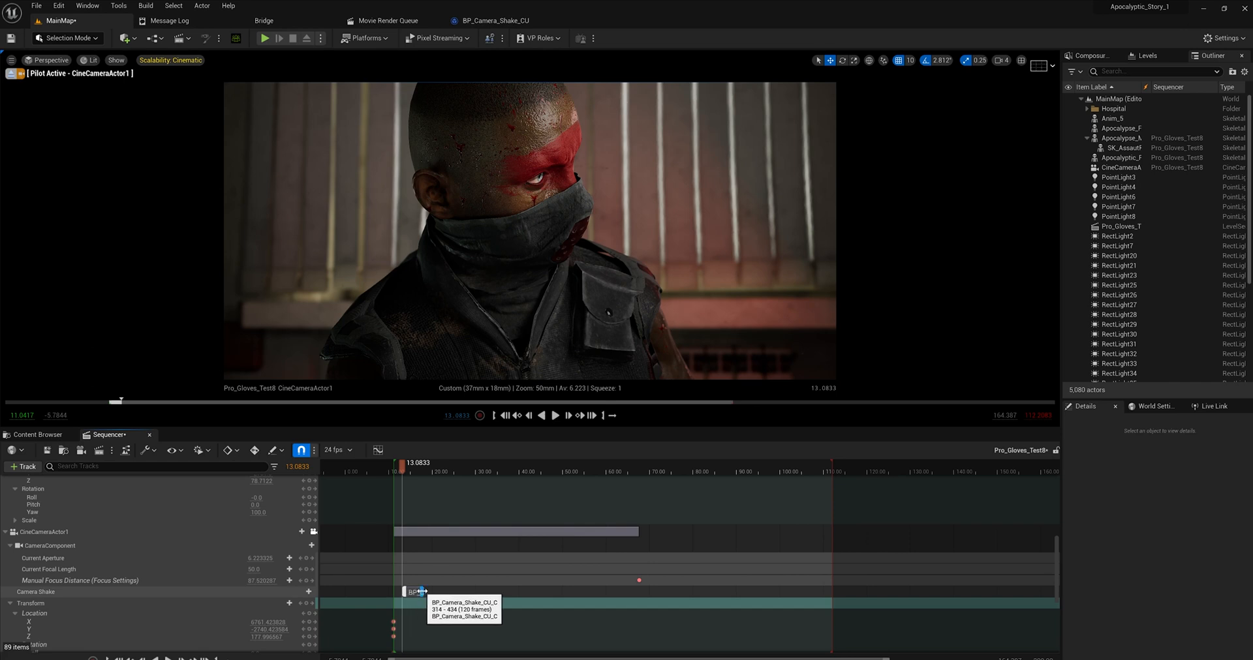
Stretch the shake section to the end of the shot and set the playhead near the shot start.
mouse_move(420, 592)
left_mouse_down()
mouse_move(828, 595)
mouse_move(812, 594)
left_mouse_up()
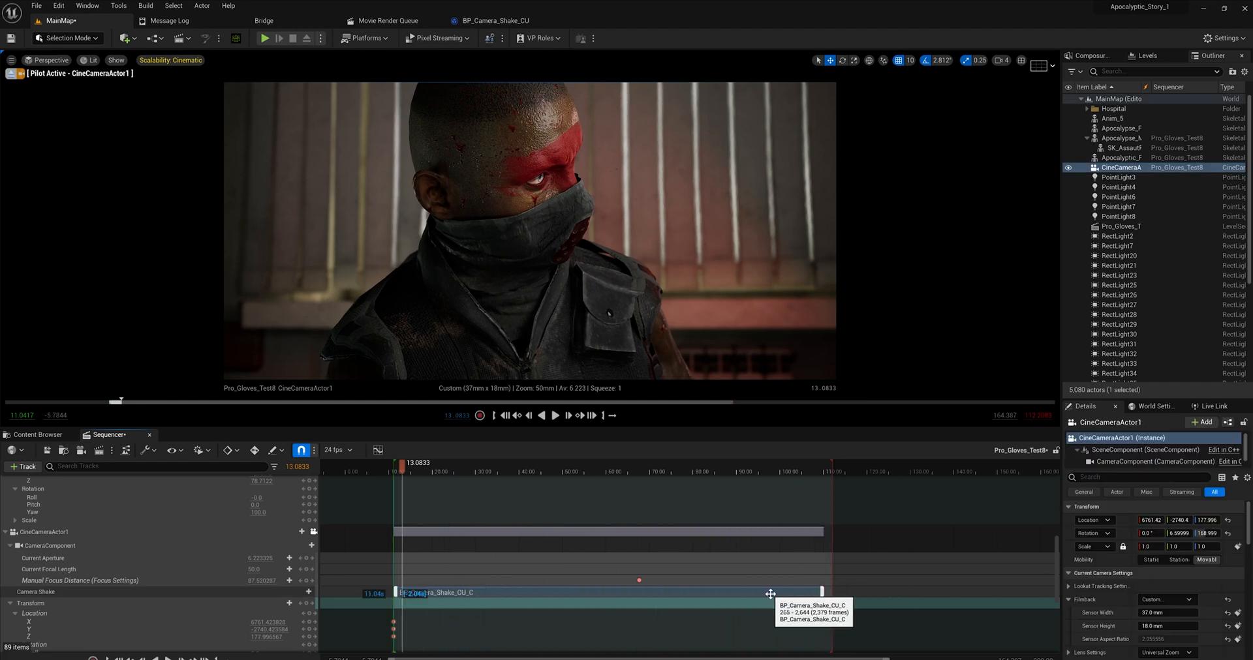
left_click_drag(812, 594, 832, 594)
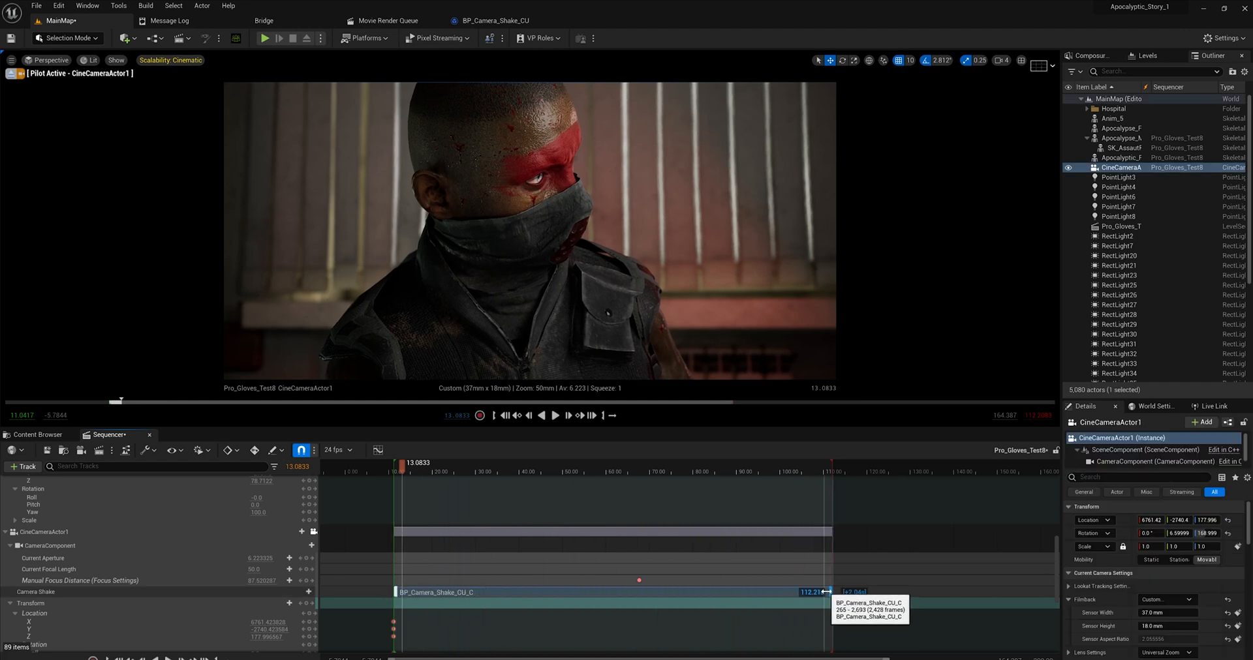
left_click_drag(412, 467, 402, 467)
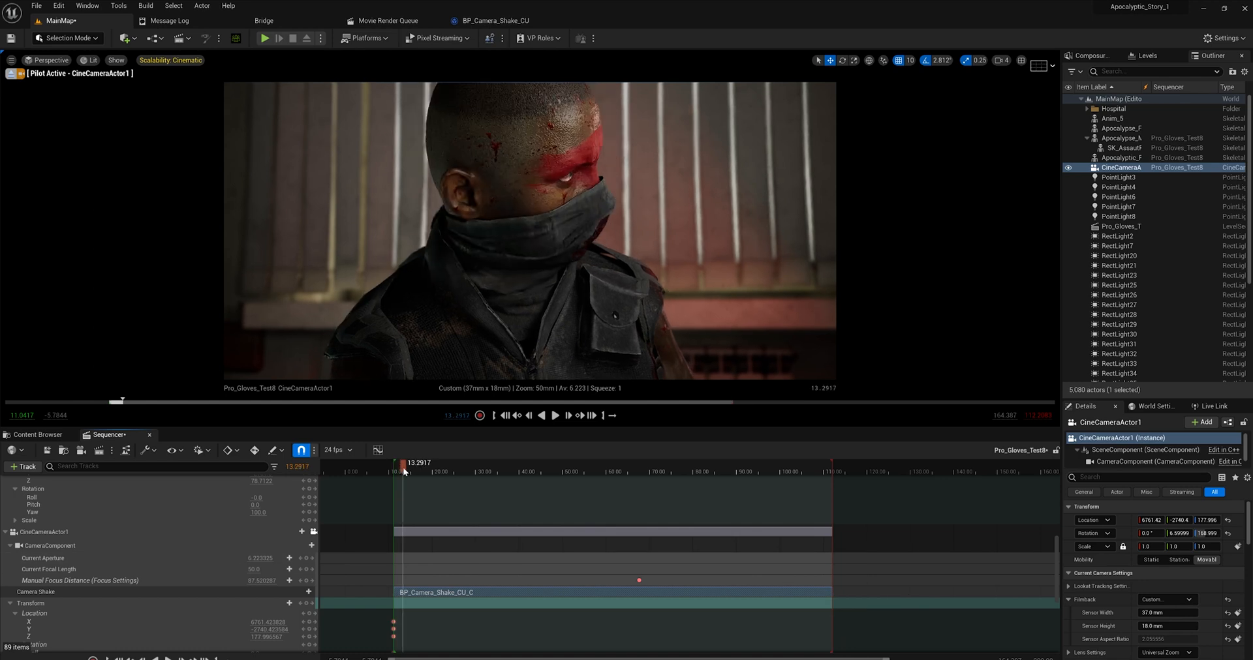
Play and pause the shaking shot, then bring up BP_Camera_Shake_CU's shake pattern settings.
key("space")
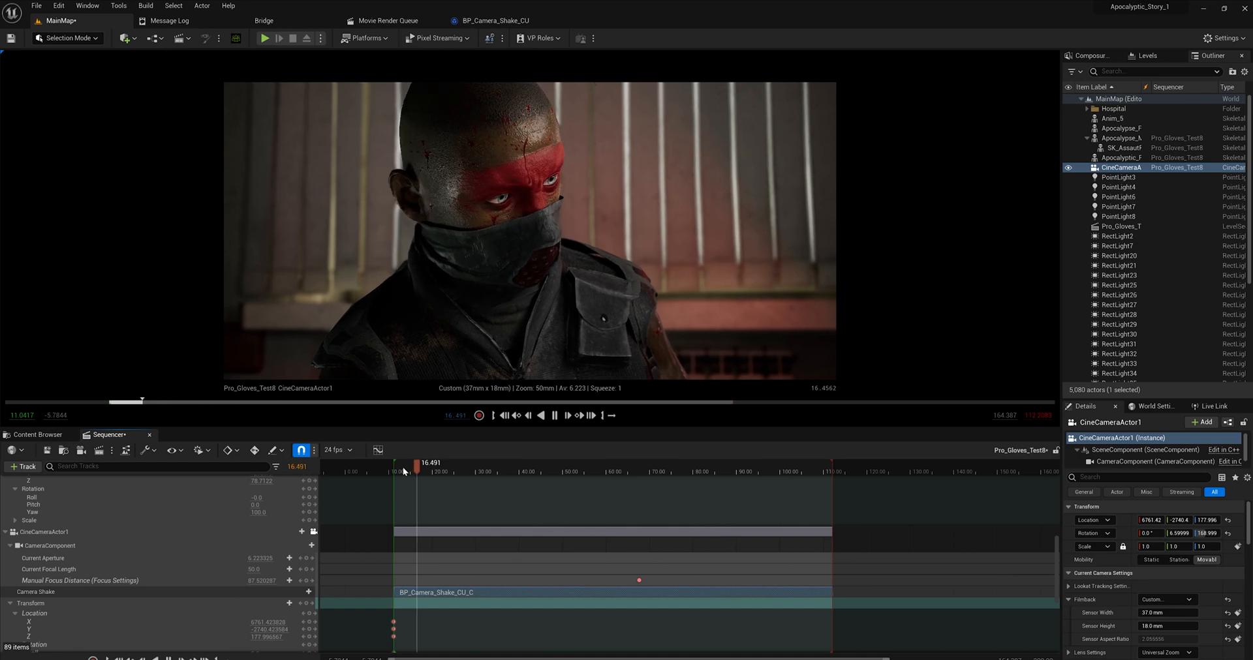
key("space")
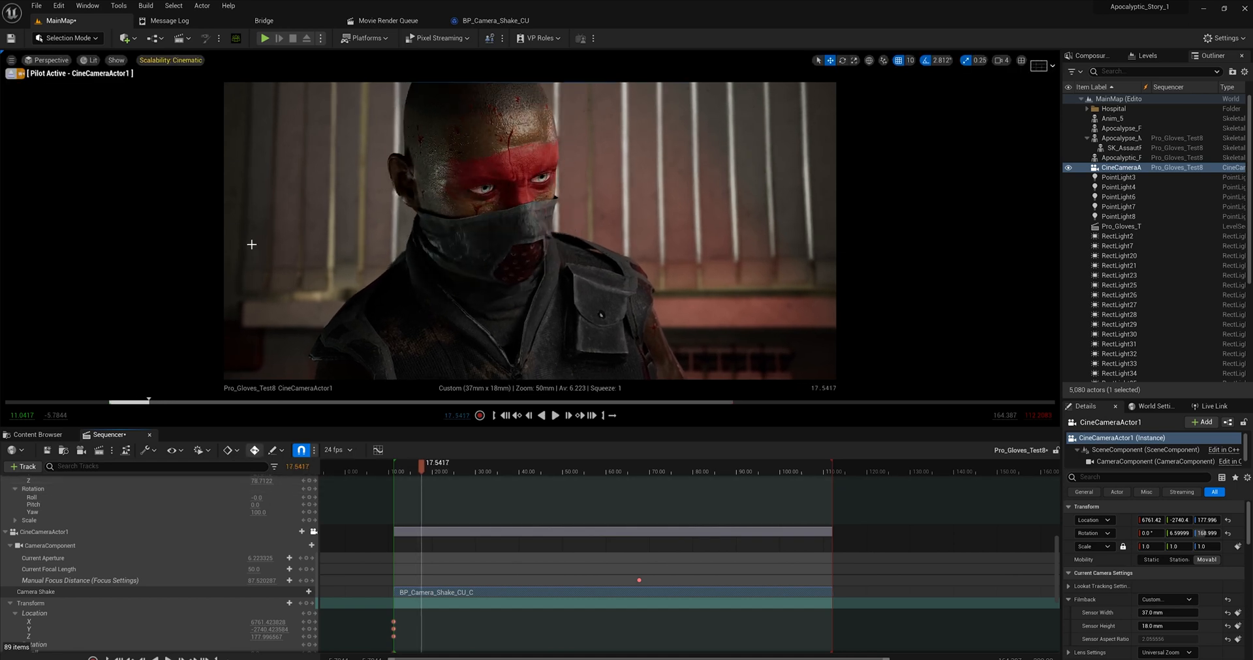
left_click(495, 21)
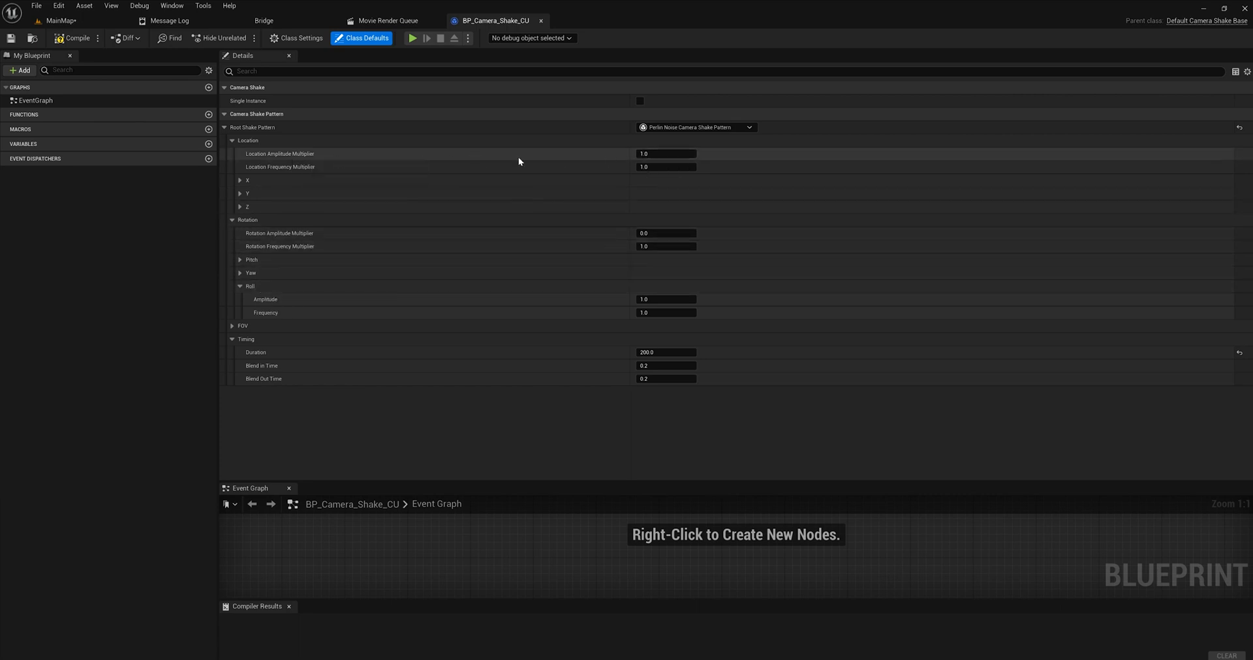
Set Location and Rotation Amplitude Multipliers and Roll Frequency to 5.0 and save the blueprint.
mouse_move(665, 154)
left_click(642, 154)
type("5")
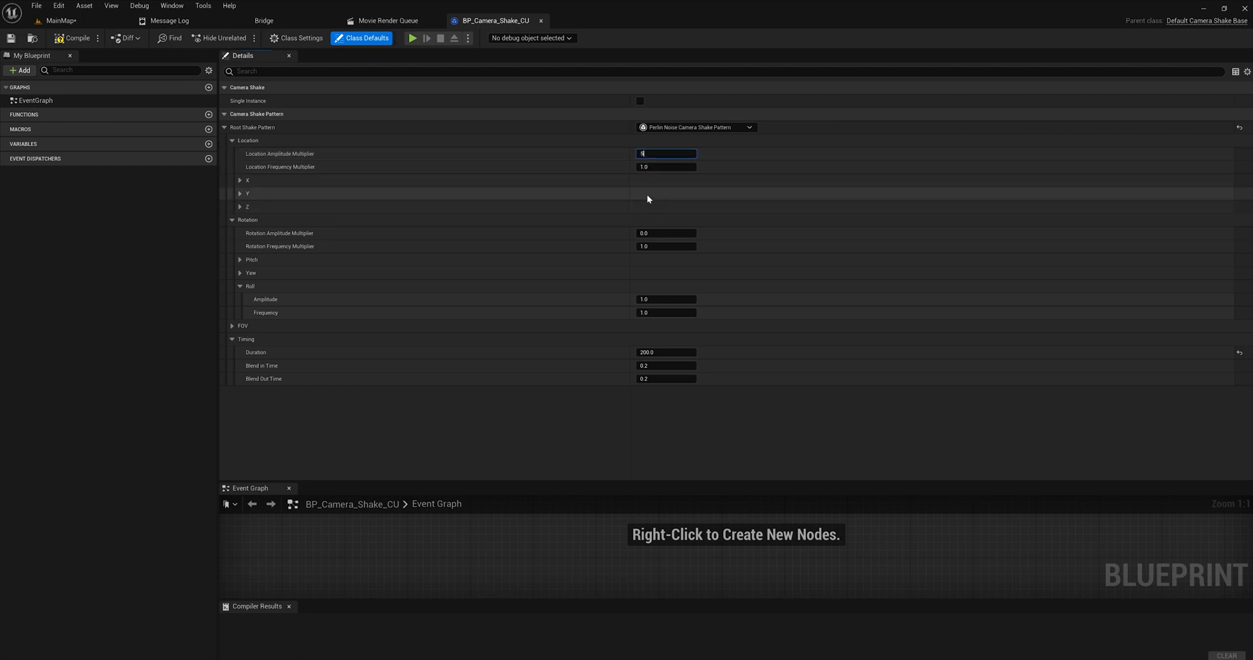
key("Return")
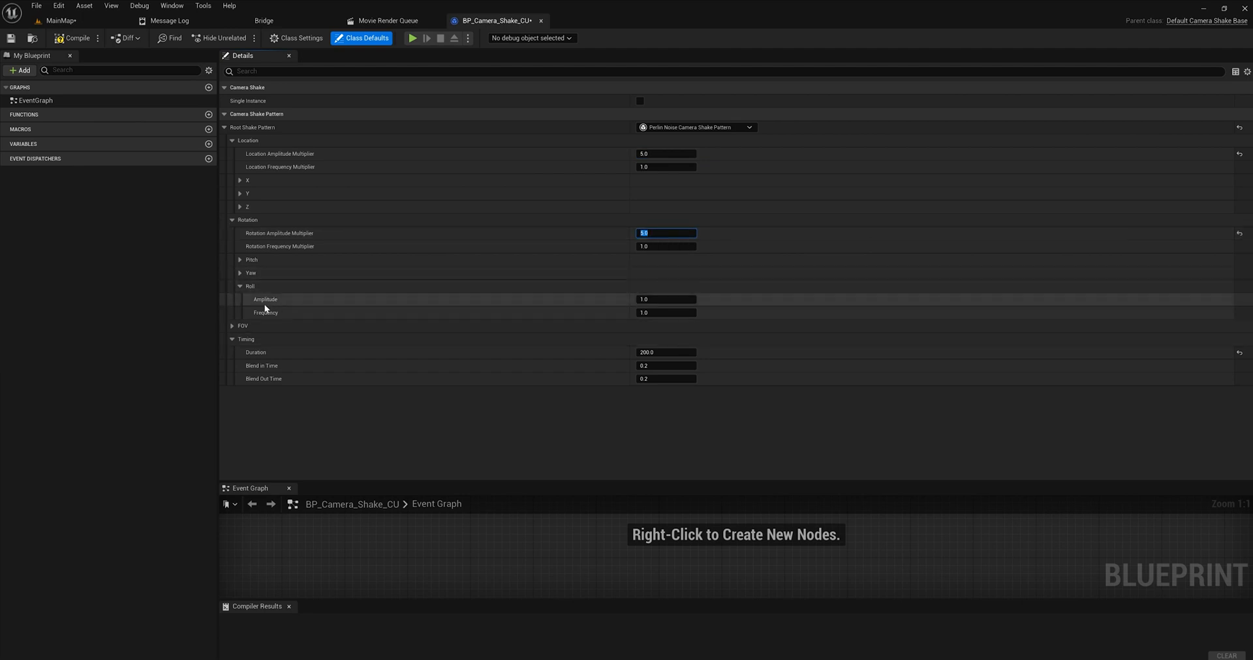
left_click(653, 313)
type("5")
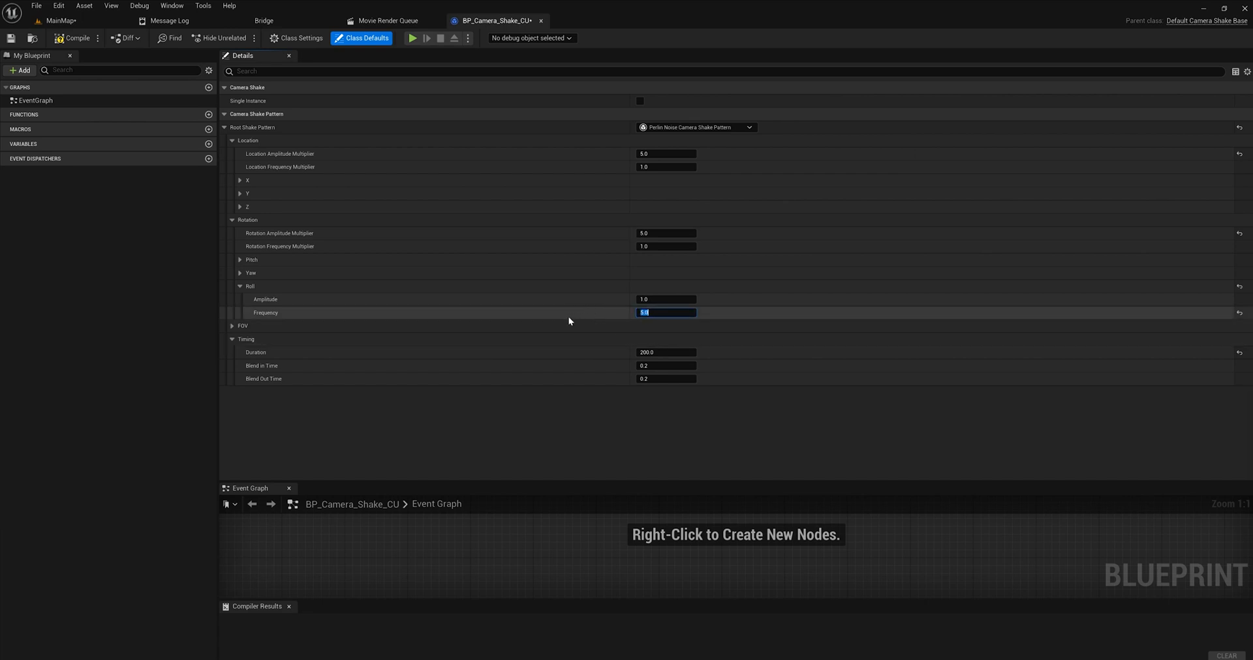
left_click(11, 37)
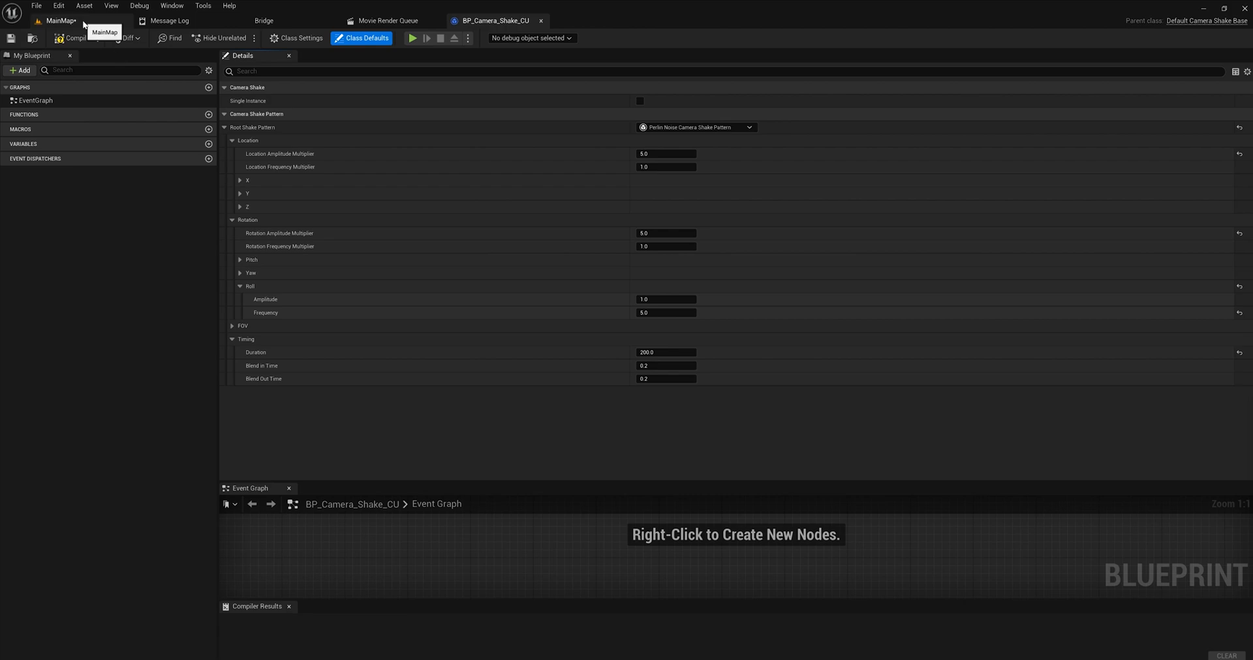
left_click(60, 20)
left_click_drag(420, 467, 413, 469)
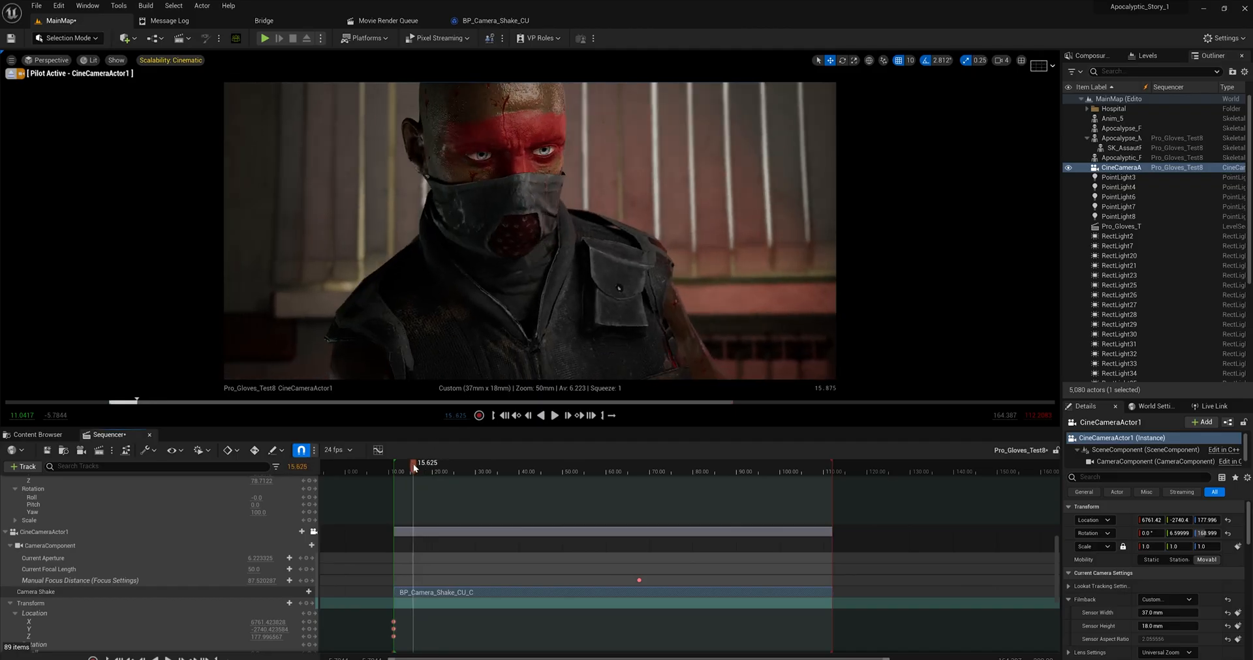
key("space")
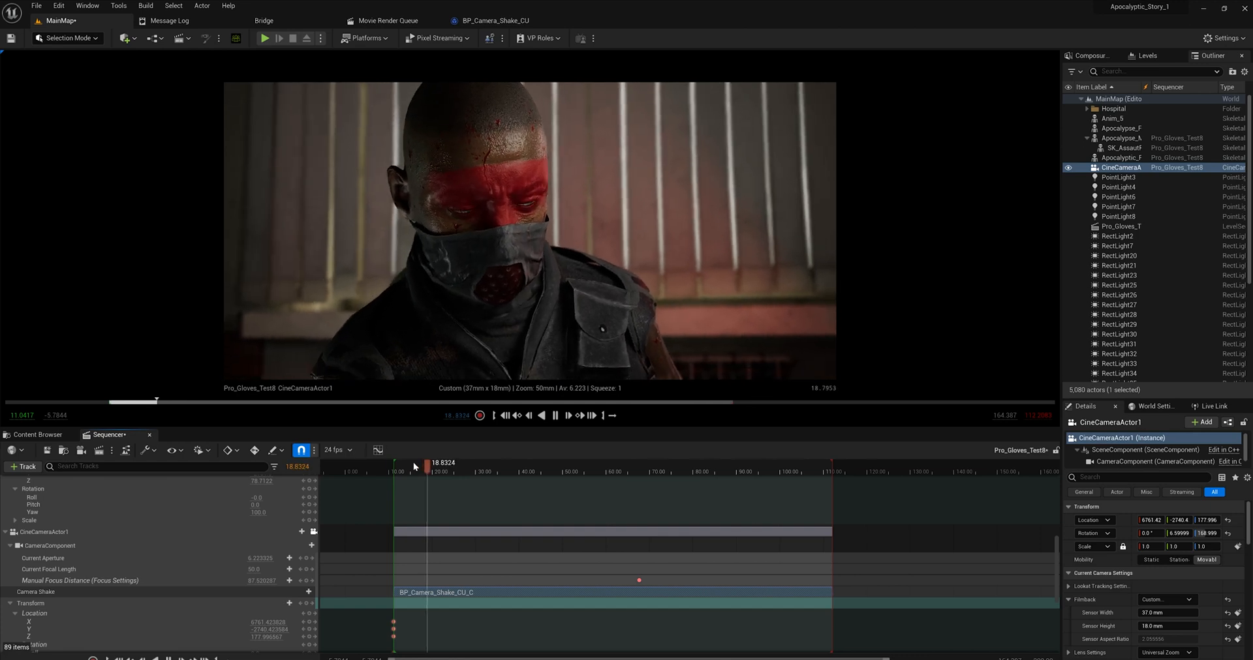
key("space")
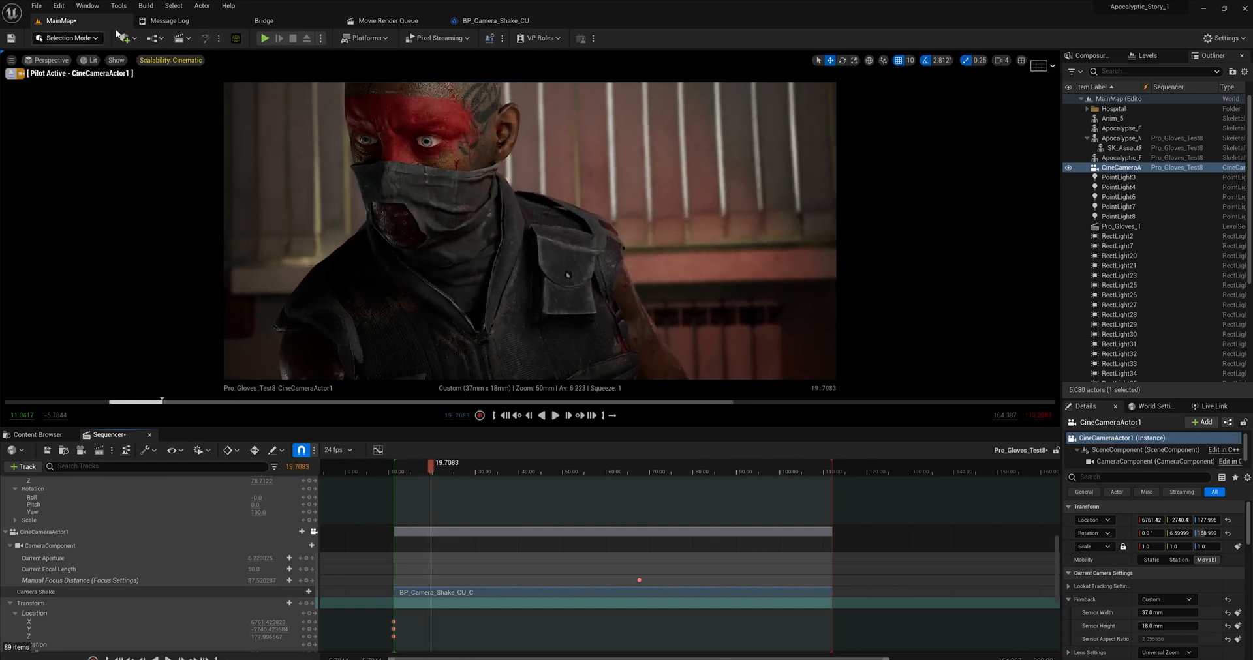
left_click(495, 20)
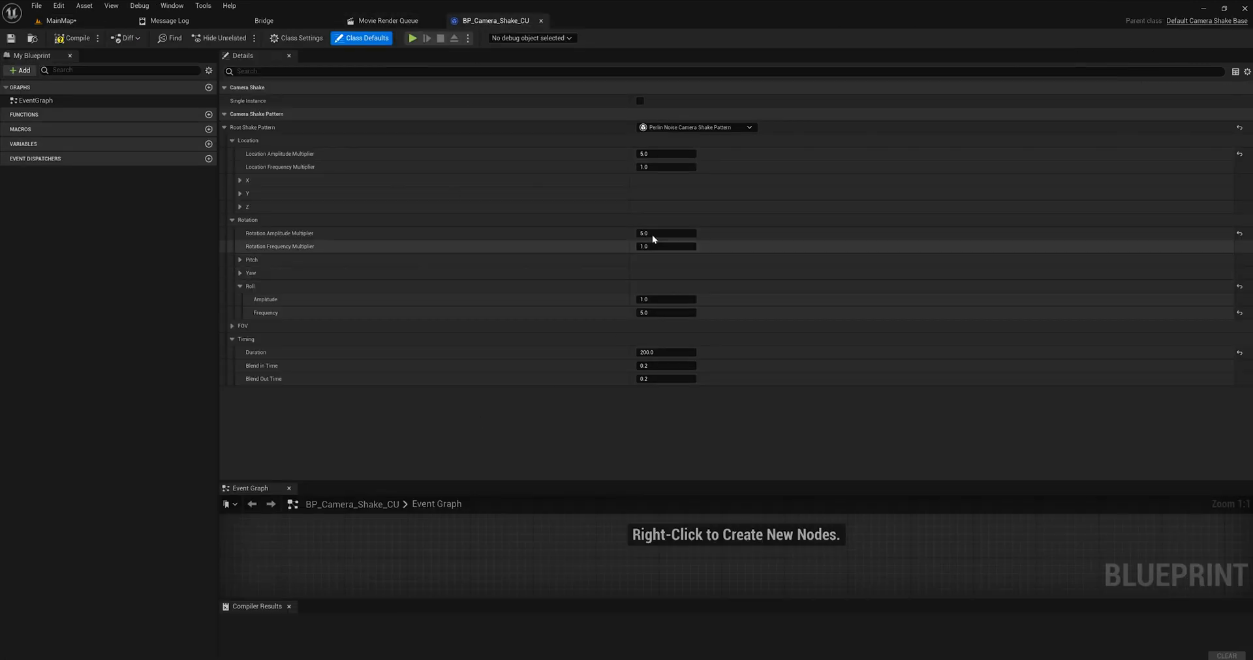
Set Location and Rotation Amplitude Multipliers to 0.5, Roll Frequency to 1.0, save, and return to the level sequence.
left_click(646, 154)
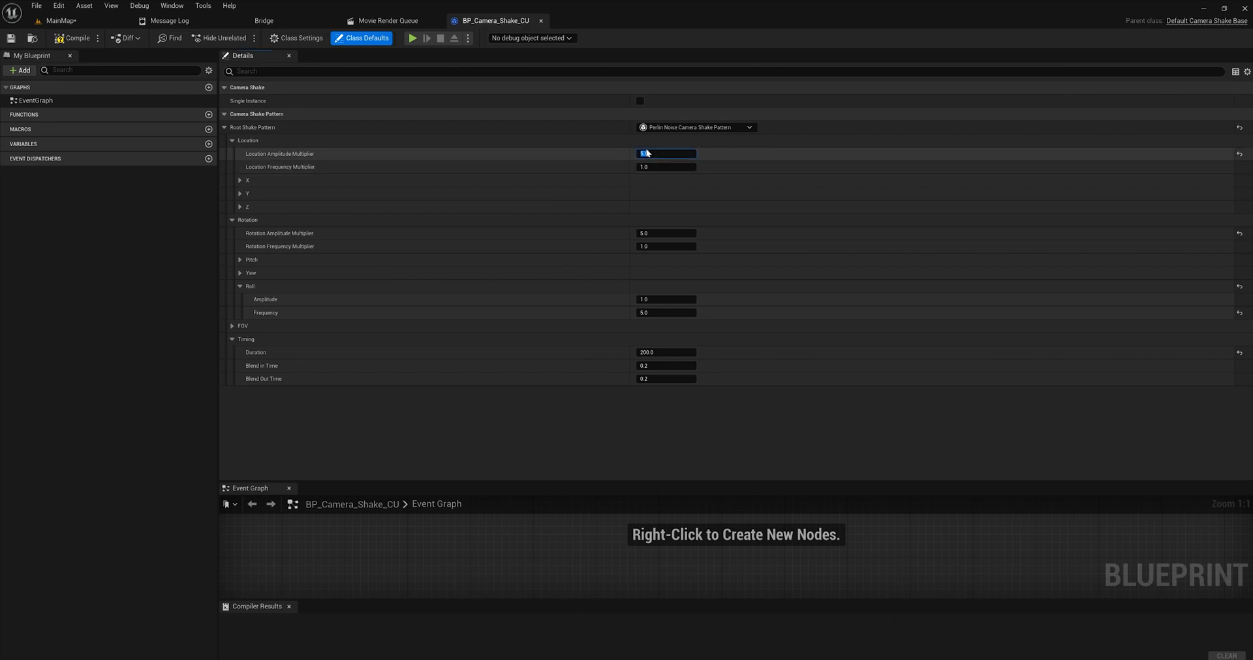
left_click(646, 233)
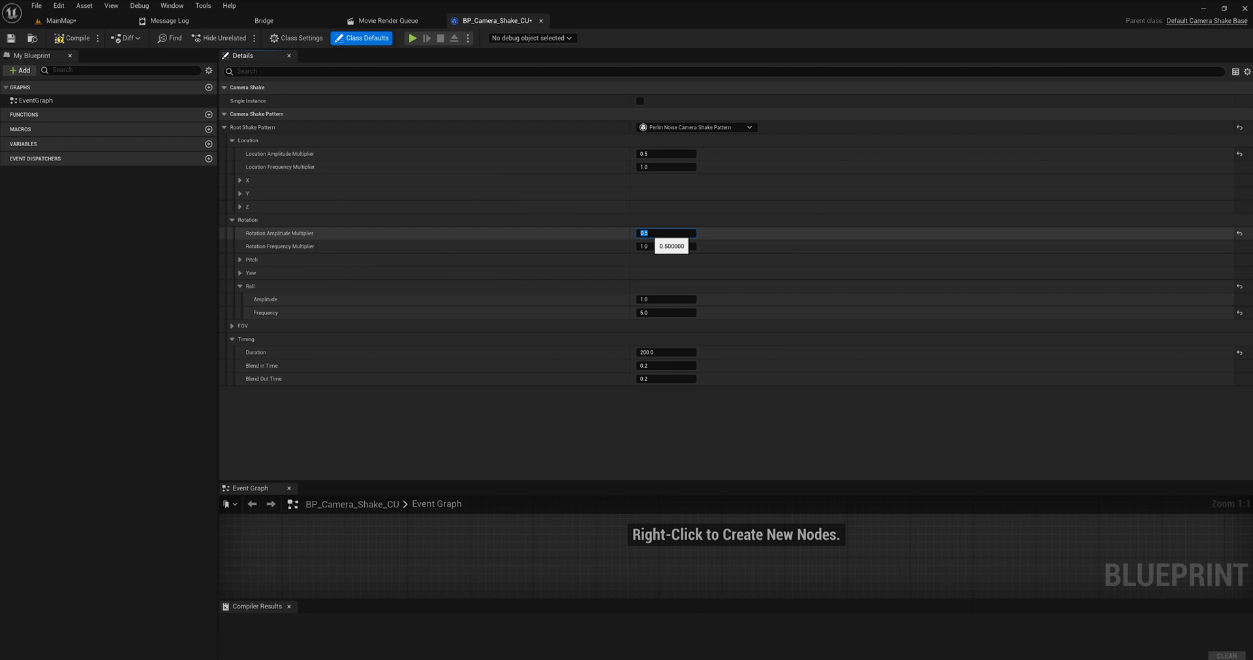
type("1")
key("Return")
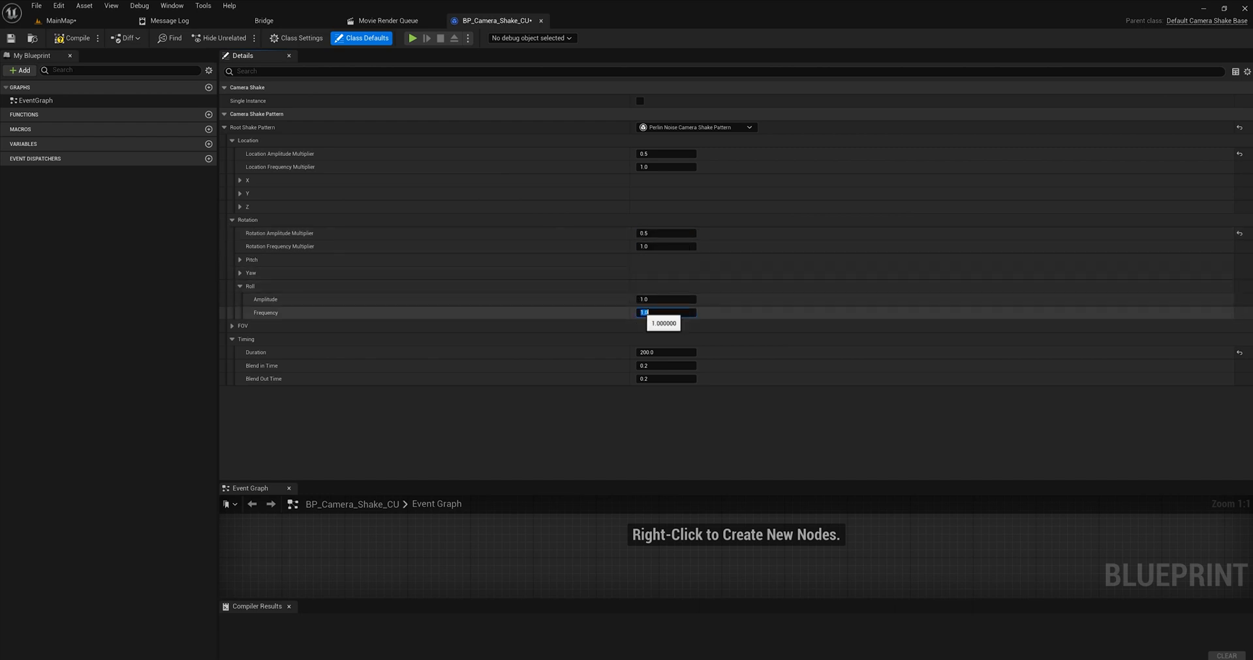
left_click(12, 40)
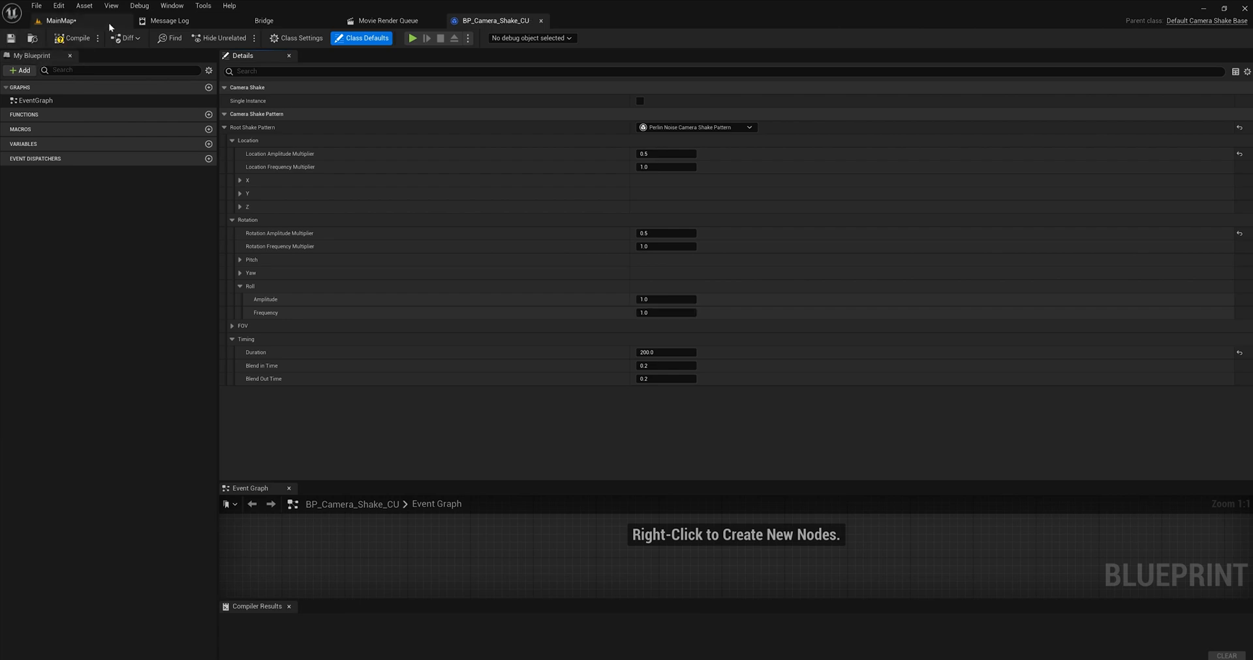
left_click(98, 22)
Move the playhead to about 16.5 and play back the shot with the subtler handheld shake.
left_click(412, 465)
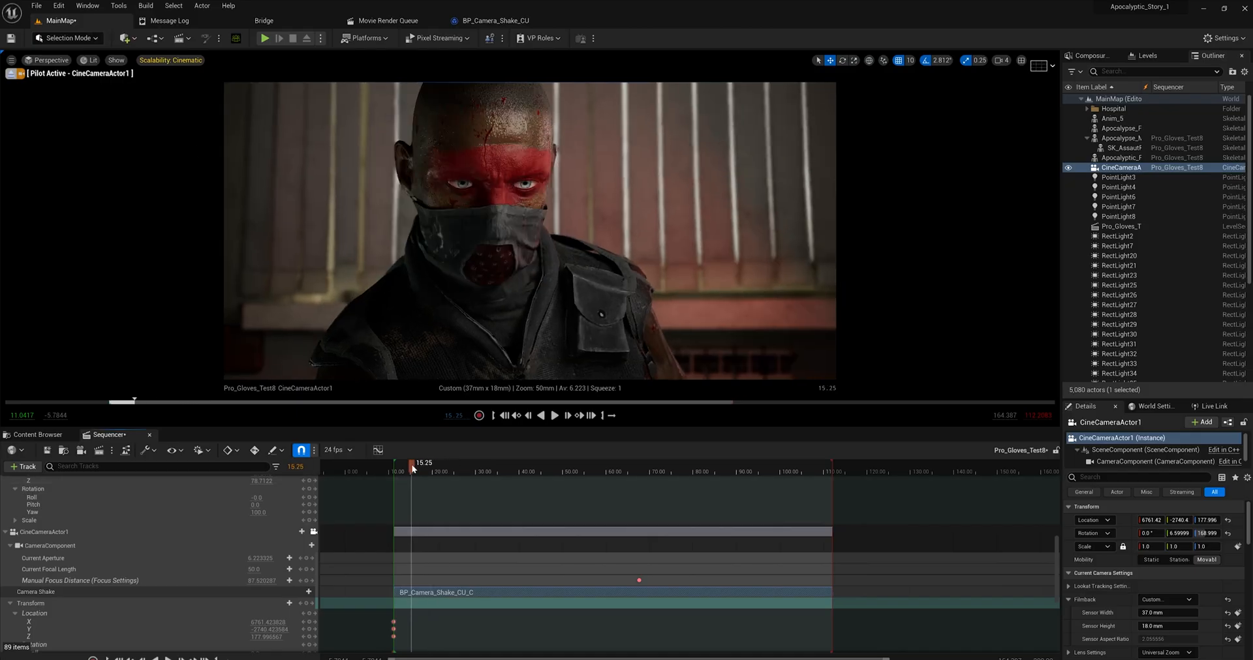
key("space")
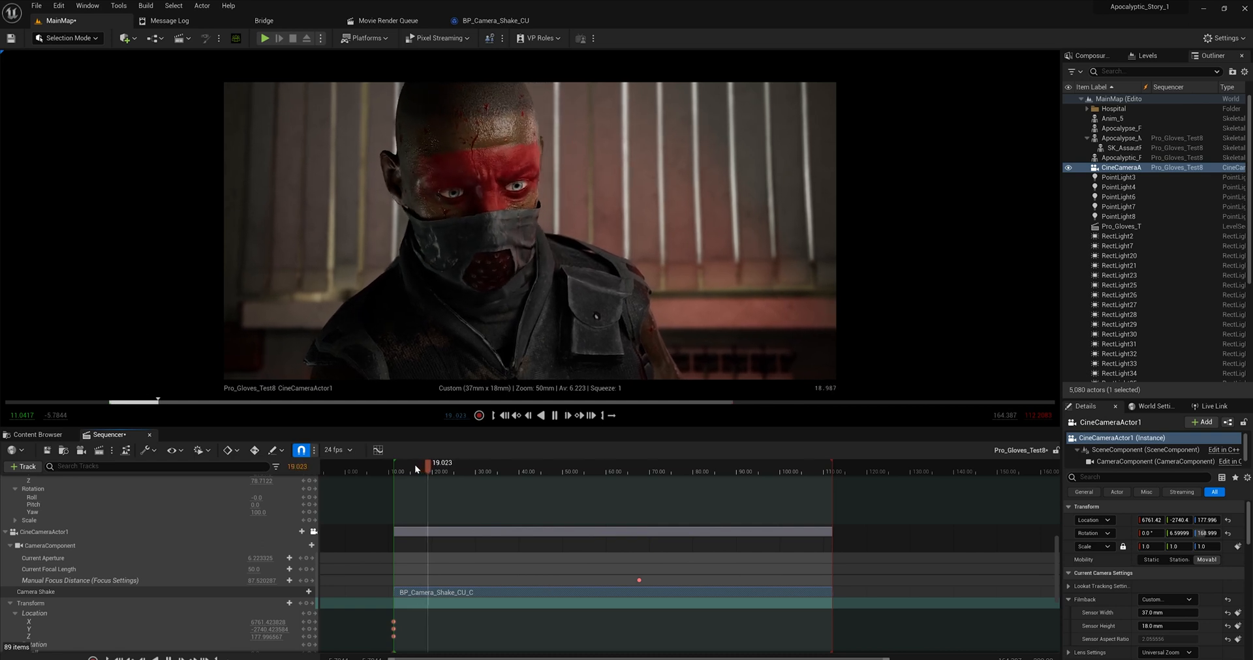
key("space")
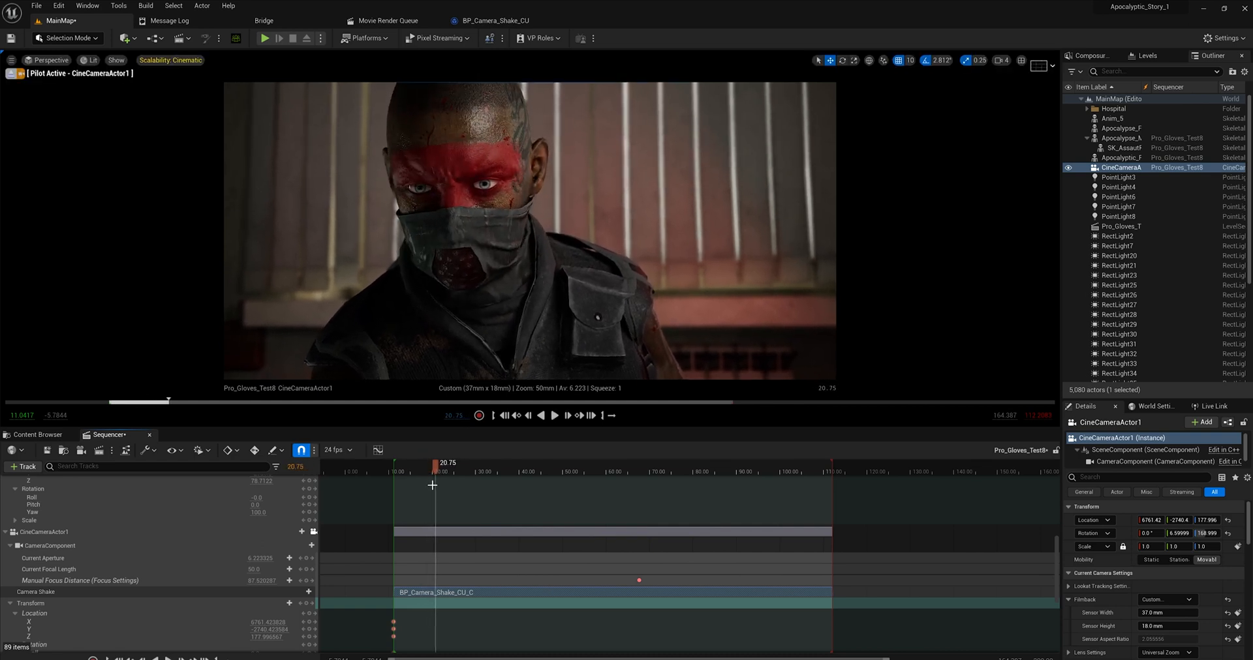